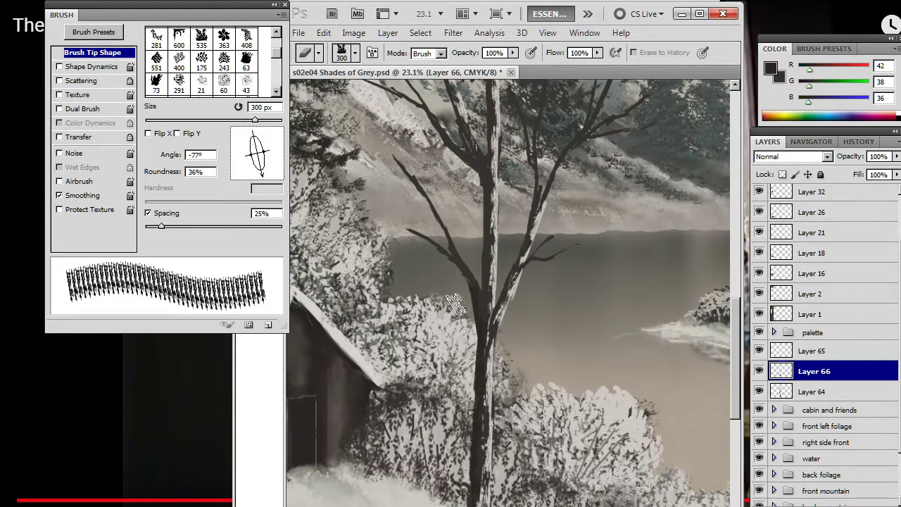
Paint streaky texture on the tall tree's trunk with a steeply angled grass brush tip, alternating with the Eraser
{"action": "key", "text": "b"}
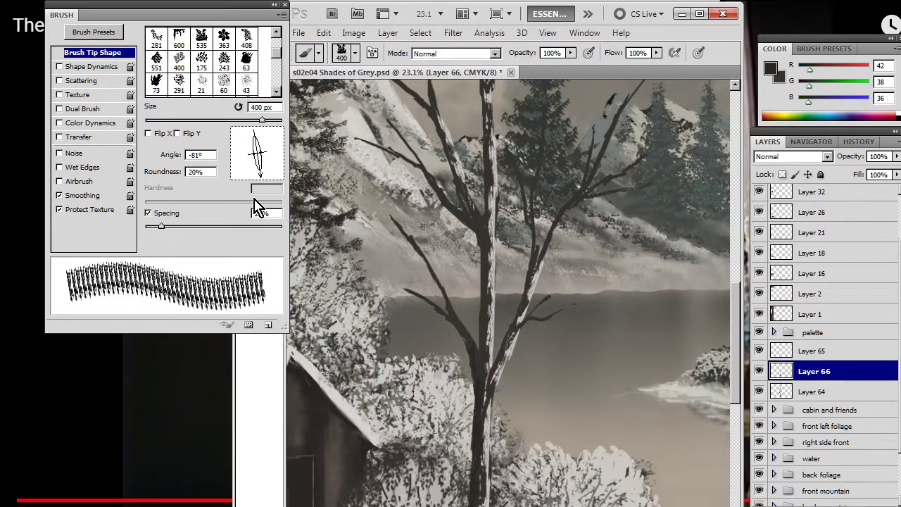
{"action": "left_click", "coordinate": [258, 179]}
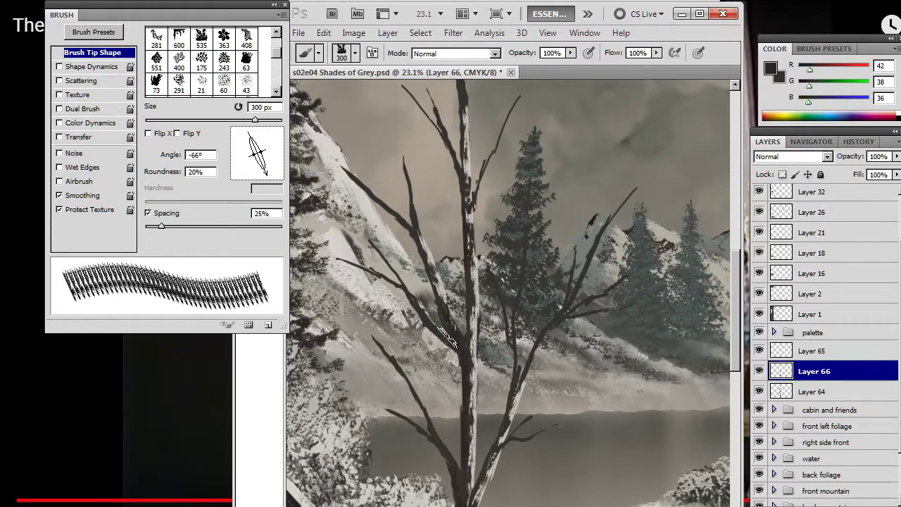
{"action": "key", "text": "Right"}
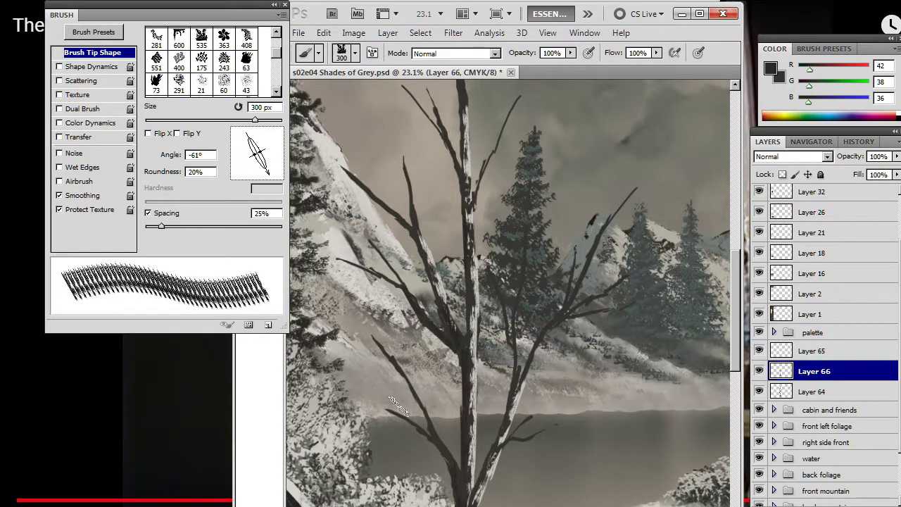
{"action": "key", "text": "e"}
{"action": "left_click_drag", "start_coordinate": [398, 398], "coordinate": [357, 283]}
{"action": "key", "text": "b"}
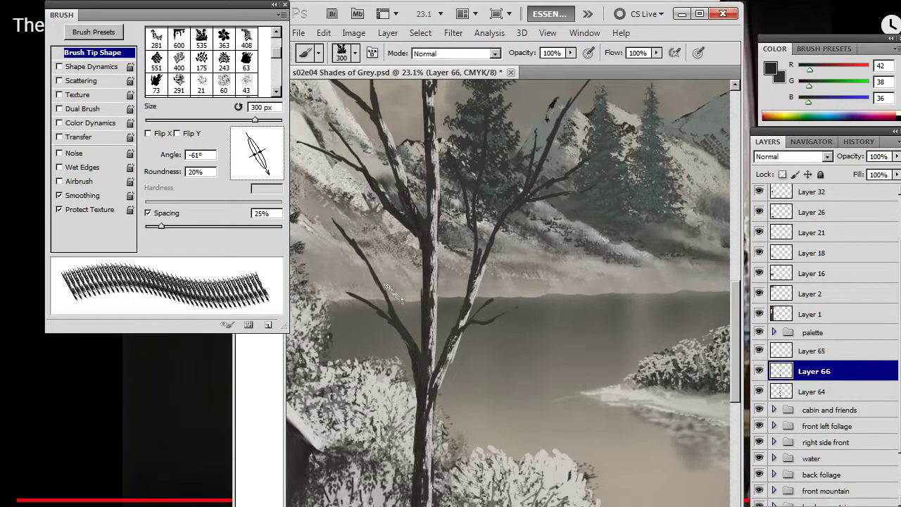
{"action": "scroll", "coordinate": [394, 292], "scroll_direction": "down", "scroll_amount": 2}
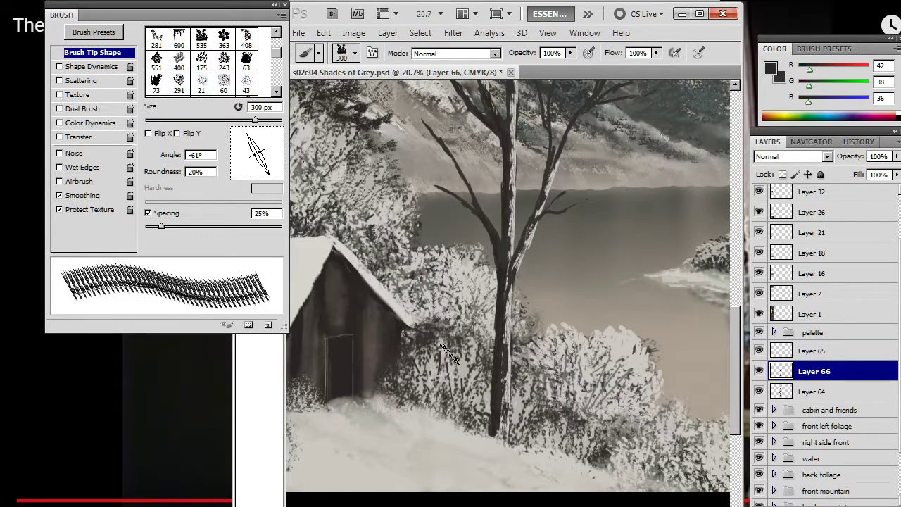
Roughen the branches with a round brush tip and the grass-tip Eraser, then make Layer 65 active
{"action": "right_click", "coordinate": [459, 222]}
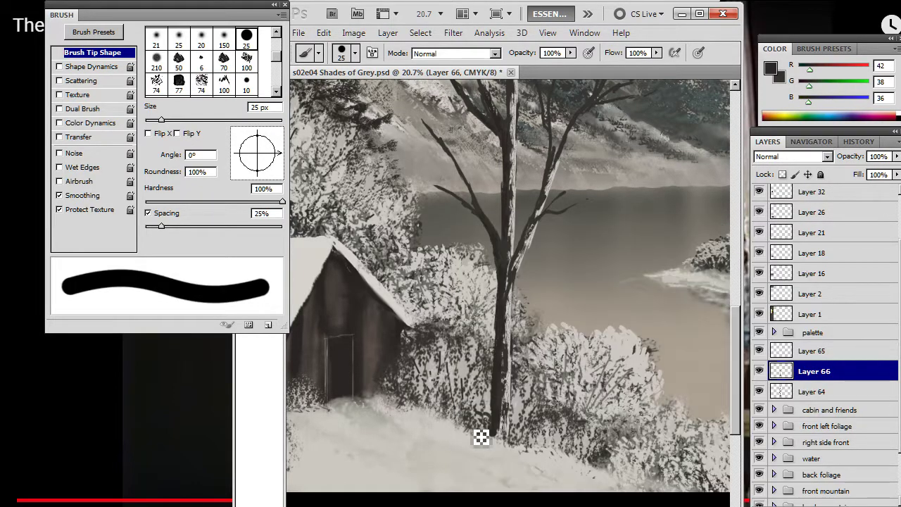
{"action": "key", "text": "e"}
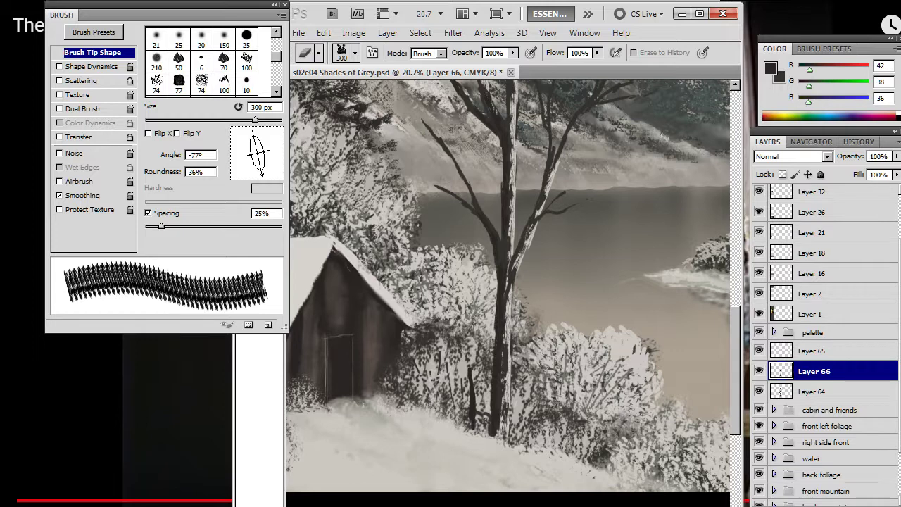
{"action": "key", "text": "alt+bracketright"}
{"action": "key", "text": "l"}
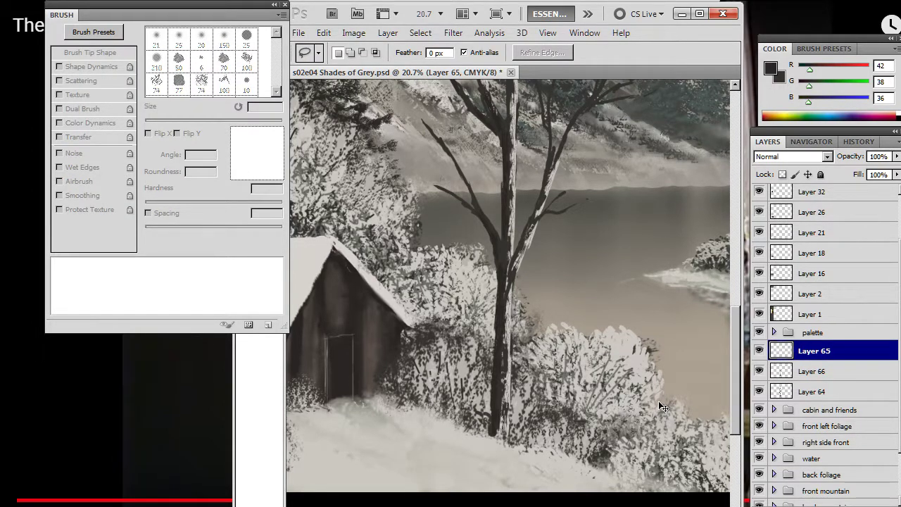
Create Layer 67 and paint thin twigs at the tree base with a small hard round brush, softening them with the grass-tip Eraser
{"action": "key", "text": "ctrl+shift+alt+n"}
{"action": "key", "text": "b"}
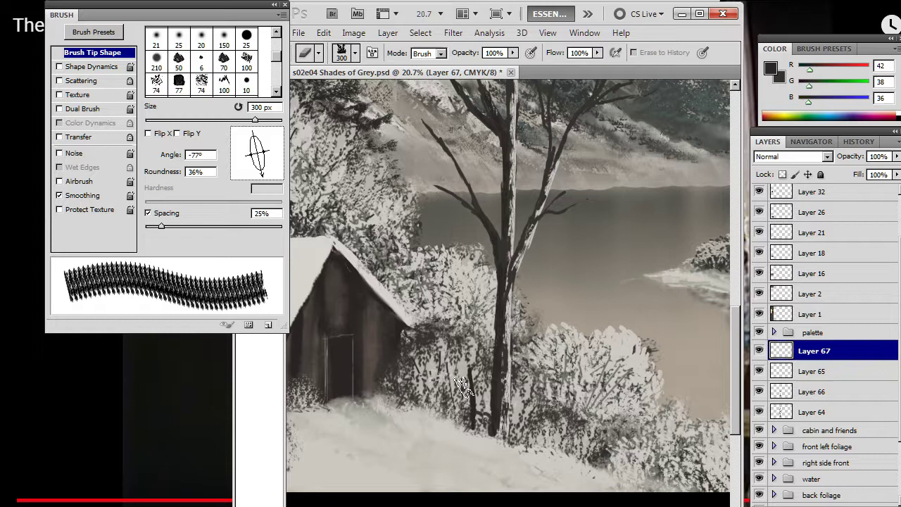
{"action": "key", "text": "b"}
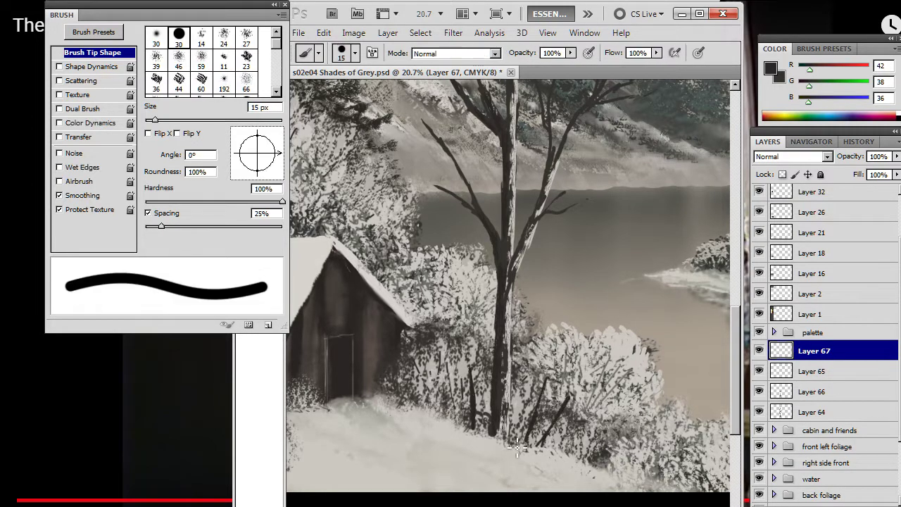
{"action": "key", "text": "e"}
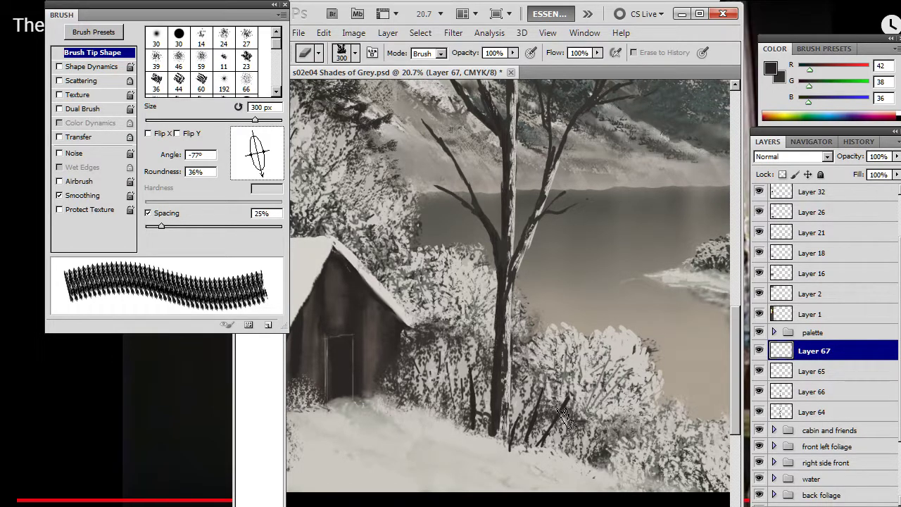
{"action": "key", "text": "b"}
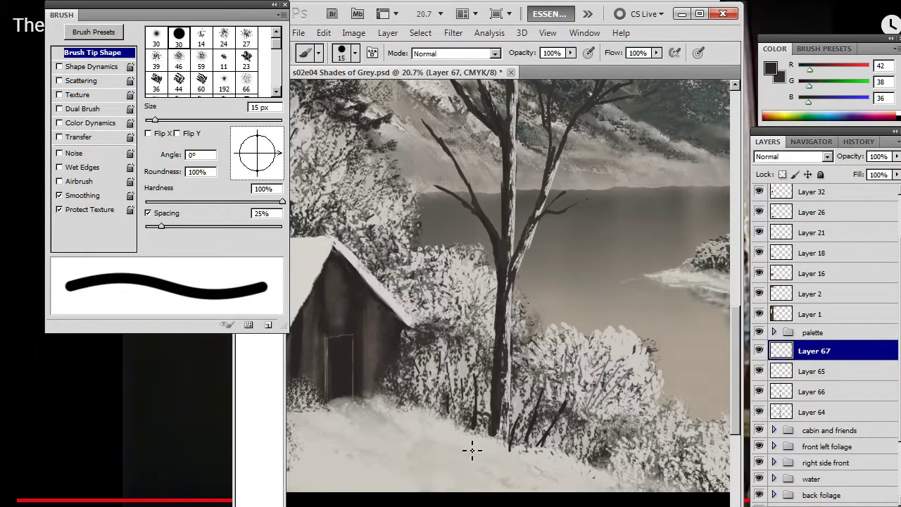
{"action": "key", "text": "e"}
At 16.6% zoom, texture the twigs right of the tree base and add fine 9 px strokes, then zoom to 15.7%
{"action": "key", "text": "z"}
{"action": "left_click", "coordinate": [475, 441], "text": "alt"}
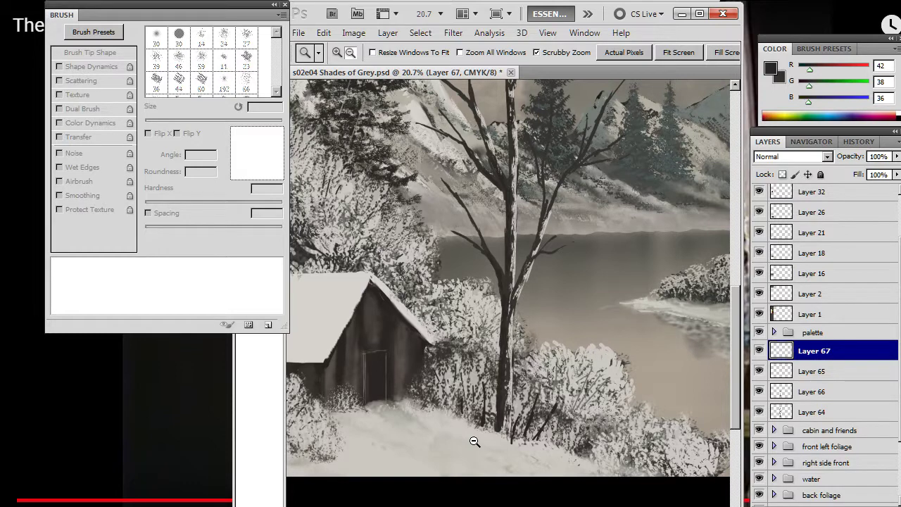
{"action": "left_click", "coordinate": [475, 441], "text": "alt"}
{"action": "key", "text": "e"}
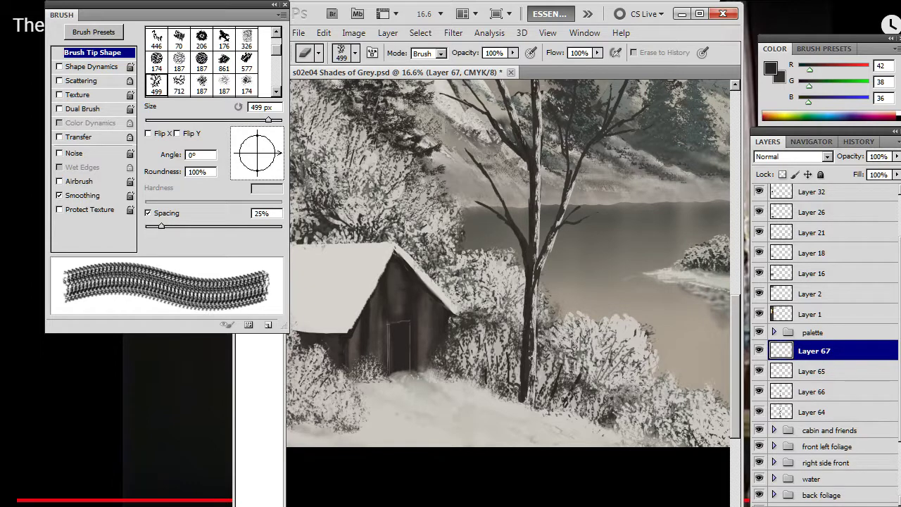
{"action": "left_click_drag", "start_coordinate": [581, 413], "coordinate": [618, 374]}
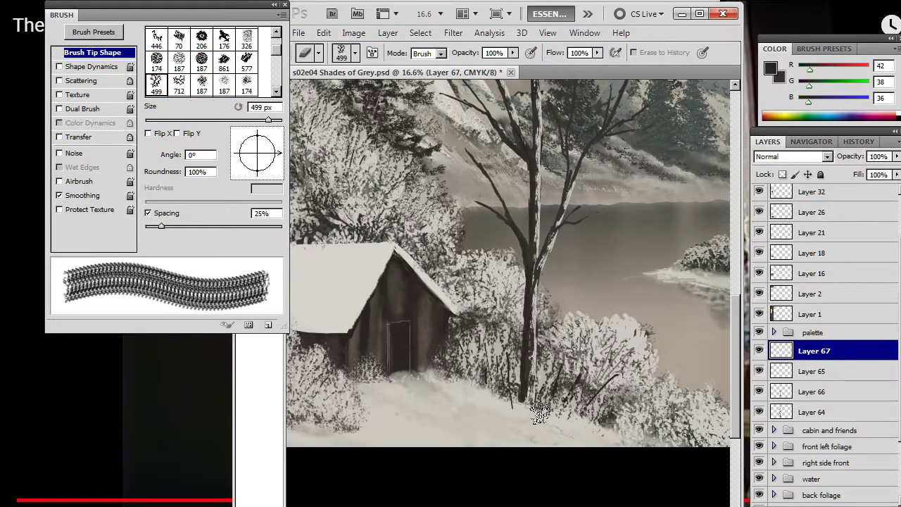
{"action": "key", "text": "b"}
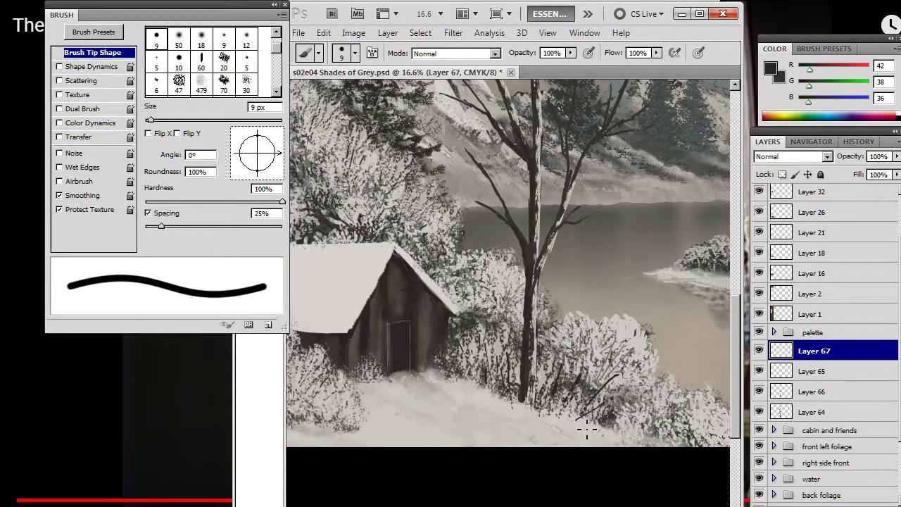
{"action": "key", "text": "e"}
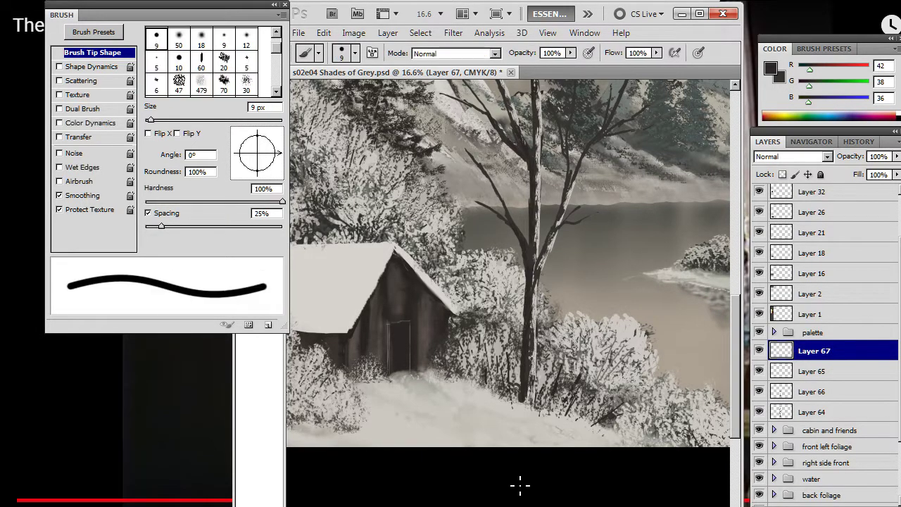
{"action": "key", "text": "z"}
{"action": "left_click_drag", "start_coordinate": [541, 410], "coordinate": [499, 389]}
{"action": "key", "text": "b"}
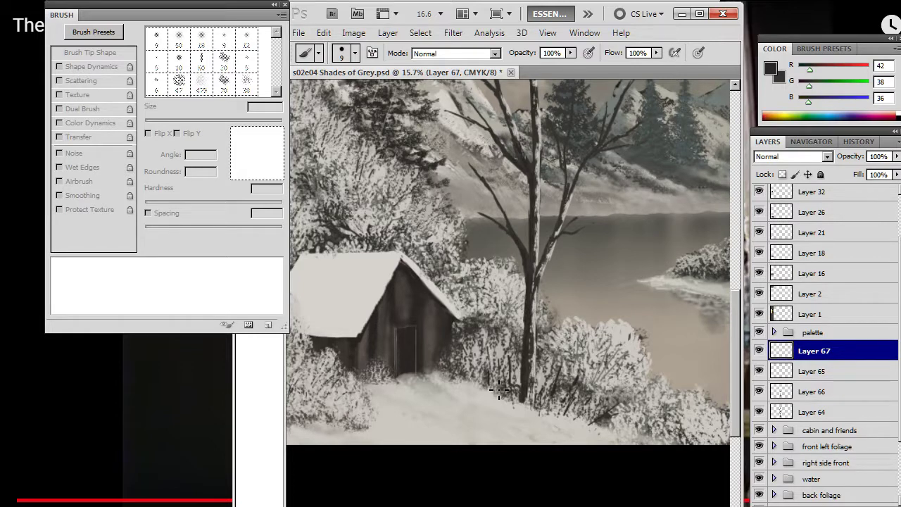
Zoom out from 14.6% to 6.1% to see the cabin, tree, pines, mountains and lake together
{"action": "key", "text": "z"}
{"action": "left_click_drag", "start_coordinate": [499, 388], "coordinate": [452, 377]}
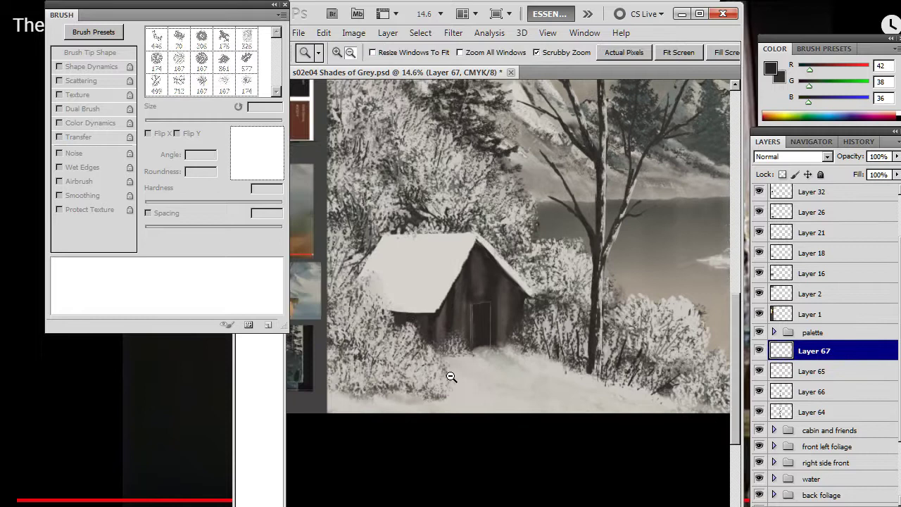
{"action": "key", "text": "b"}
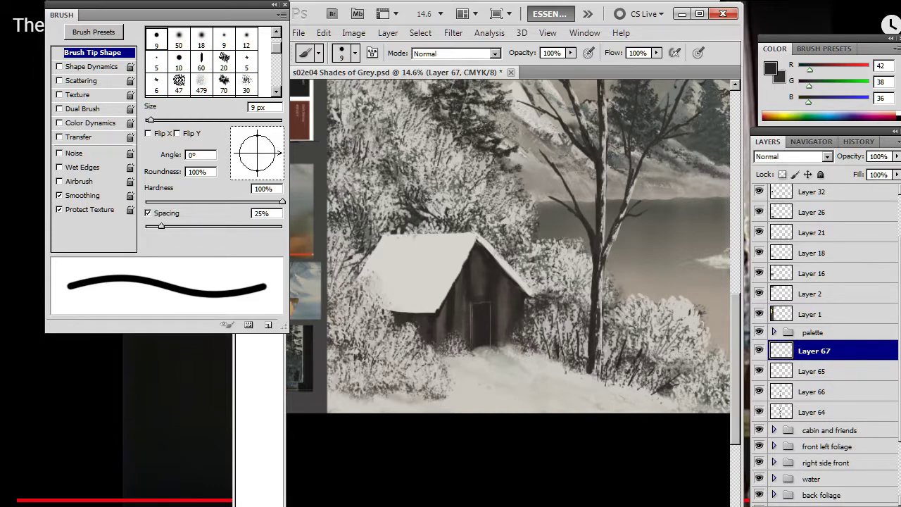
{"action": "key", "text": "e"}
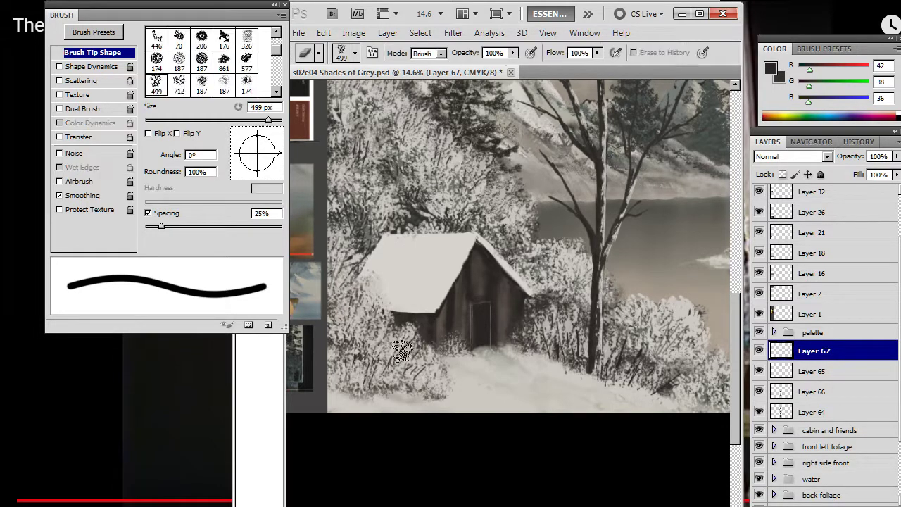
{"action": "key", "text": "b"}
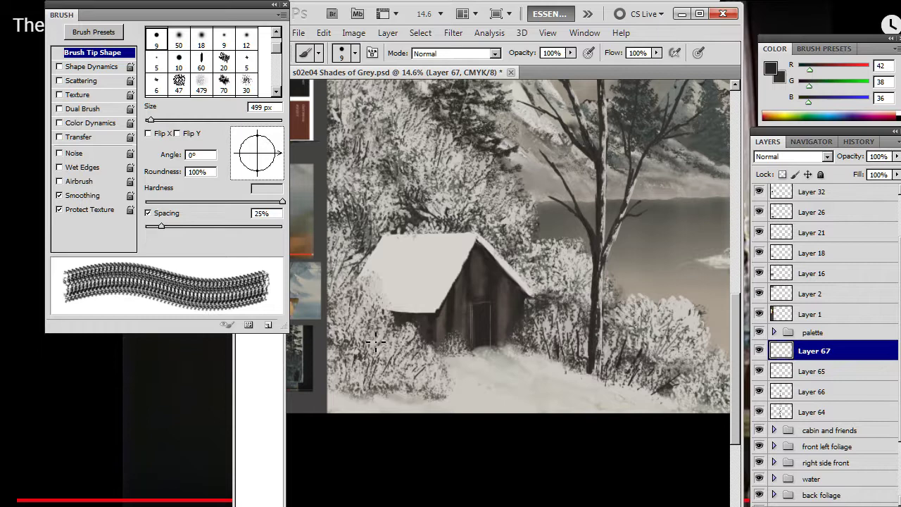
{"action": "left_click_drag", "start_coordinate": [458, 388], "coordinate": [547, 356]}
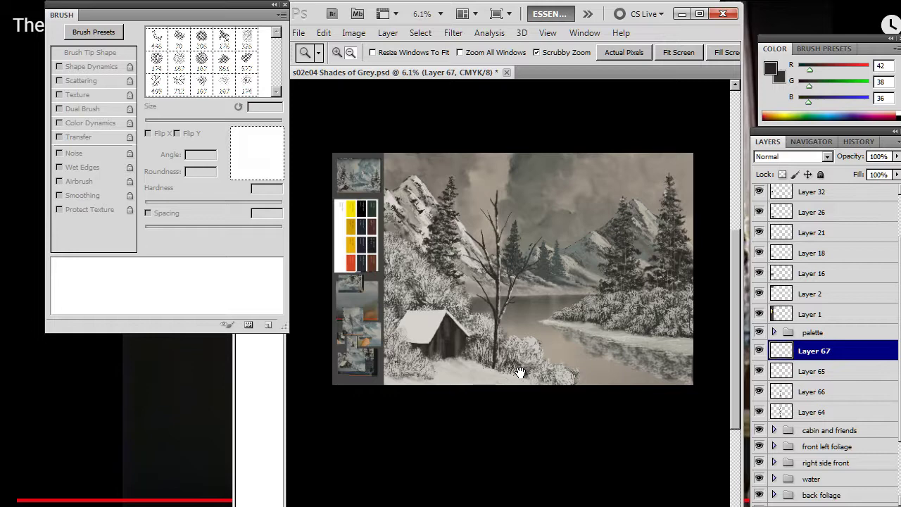
Open logo.psd from recent files, select its entire canvas, and switch back to the Shades of Grey painting
{"action": "left_click", "coordinate": [302, 34]}
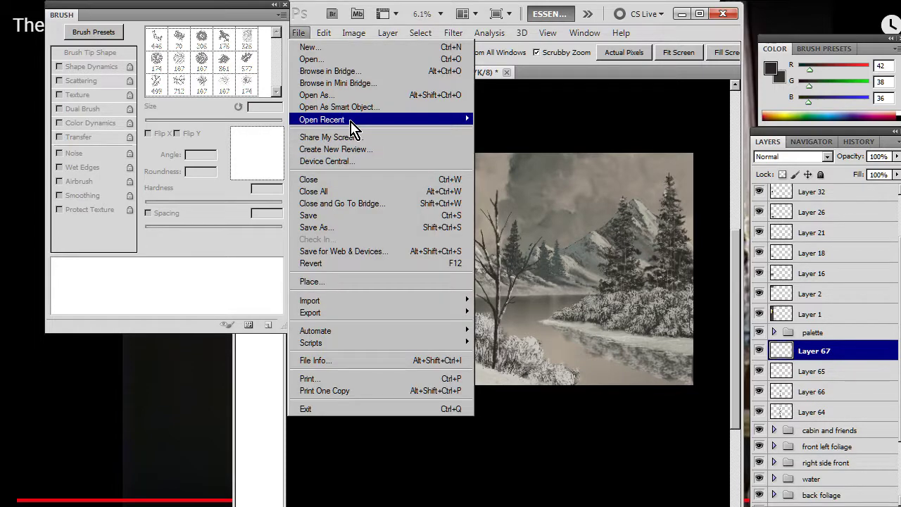
{"action": "mouse_move", "coordinate": [351, 123]}
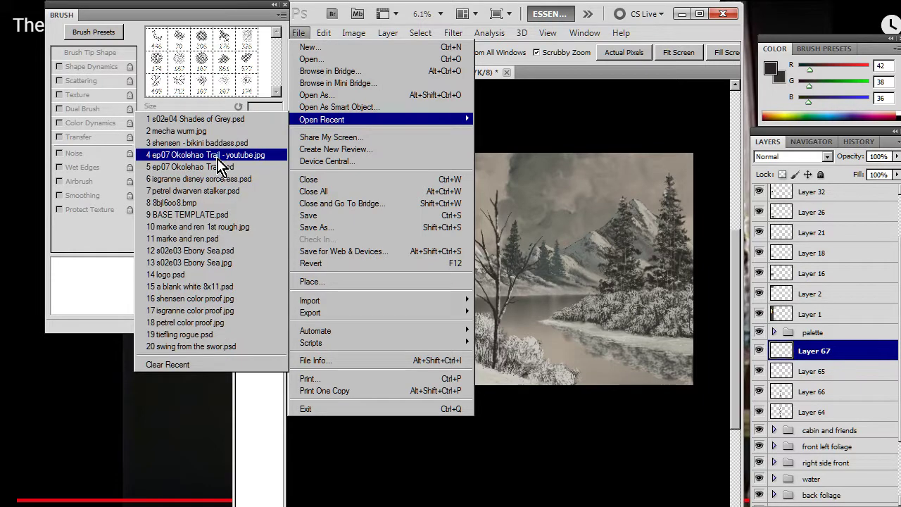
{"action": "left_click", "coordinate": [218, 276]}
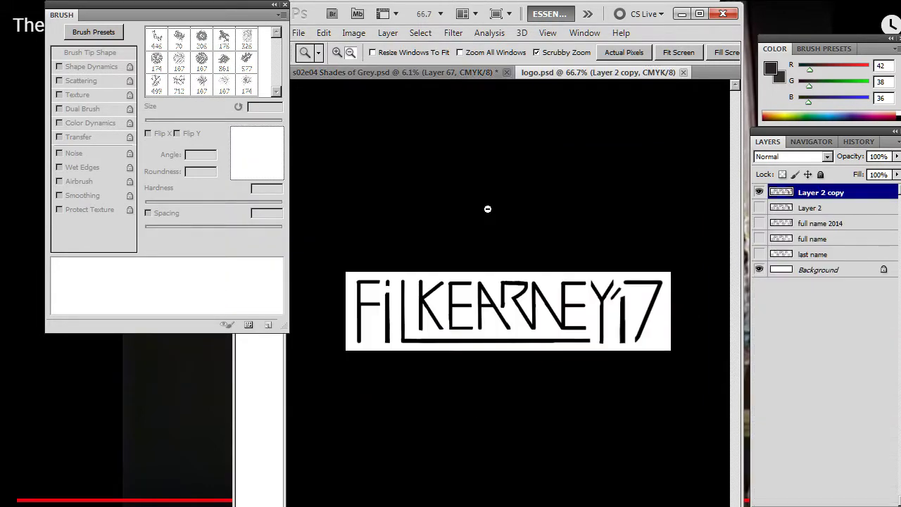
{"action": "key", "text": "l"}
{"action": "key", "text": "ctrl+a"}
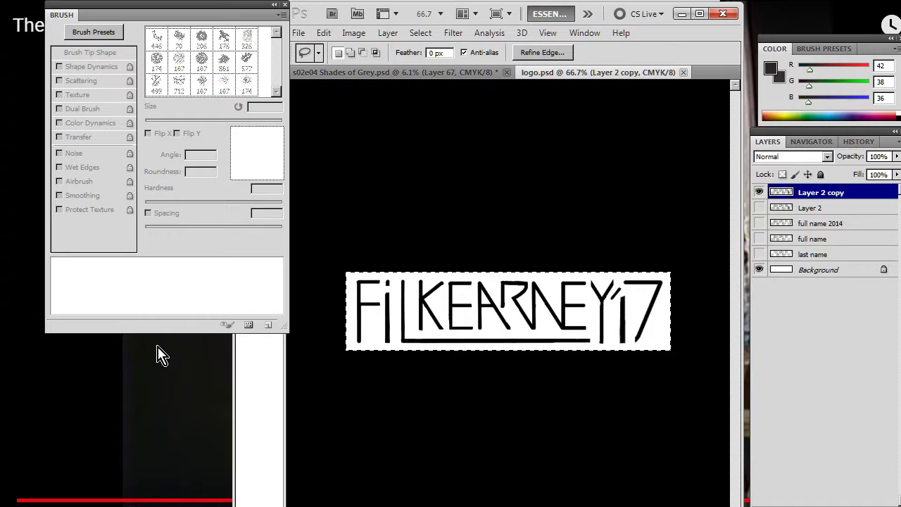
{"action": "left_click", "coordinate": [472, 73]}
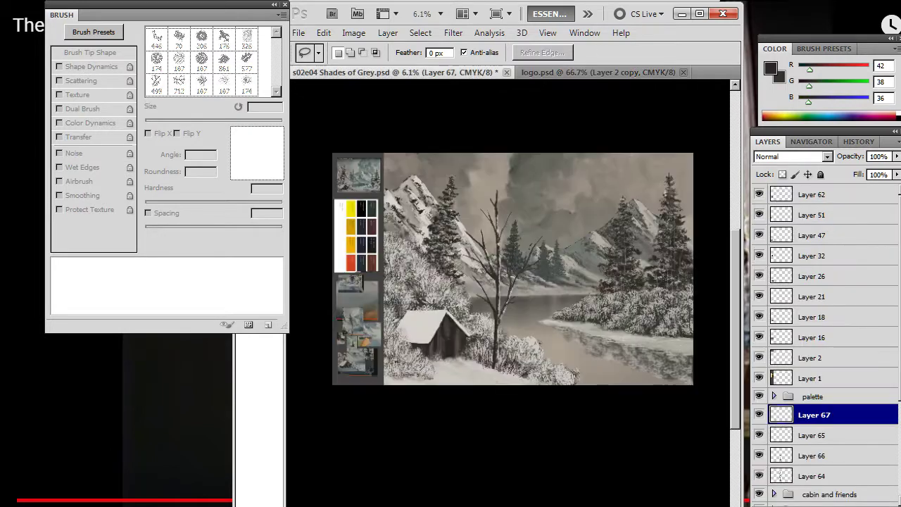
Expand the palette group, move the Layer 2 through Layer 62 range into it, and collapse the group
{"action": "left_click", "coordinate": [773, 397]}
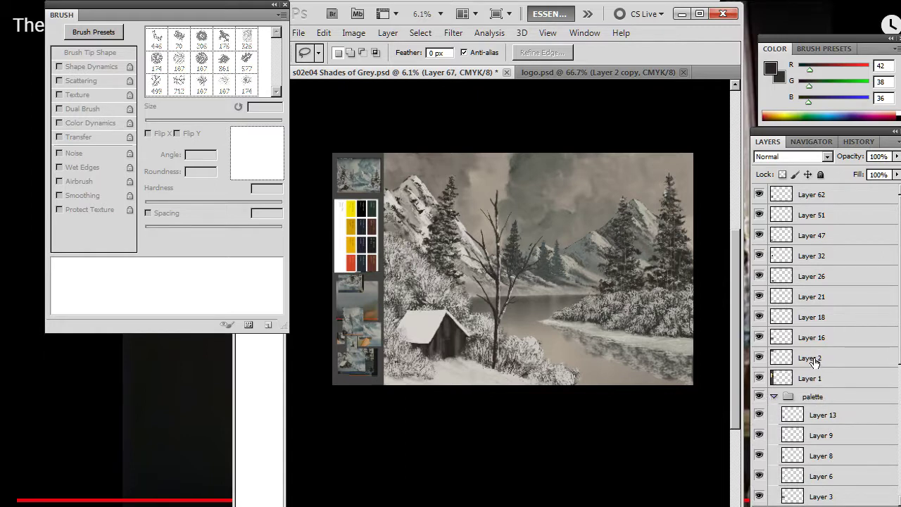
{"action": "left_click", "coordinate": [810, 361]}
{"action": "left_click", "coordinate": [828, 202], "text": "shift"}
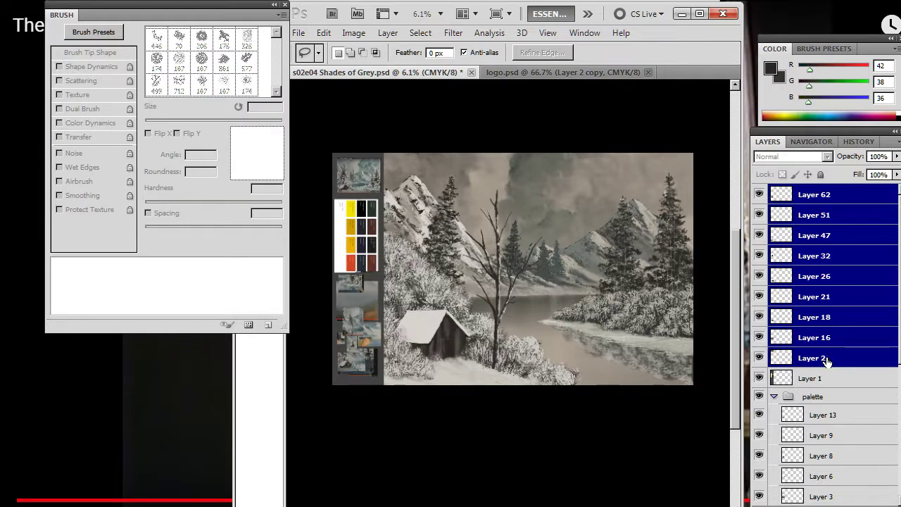
{"action": "left_click_drag", "start_coordinate": [823, 357], "coordinate": [816, 407]}
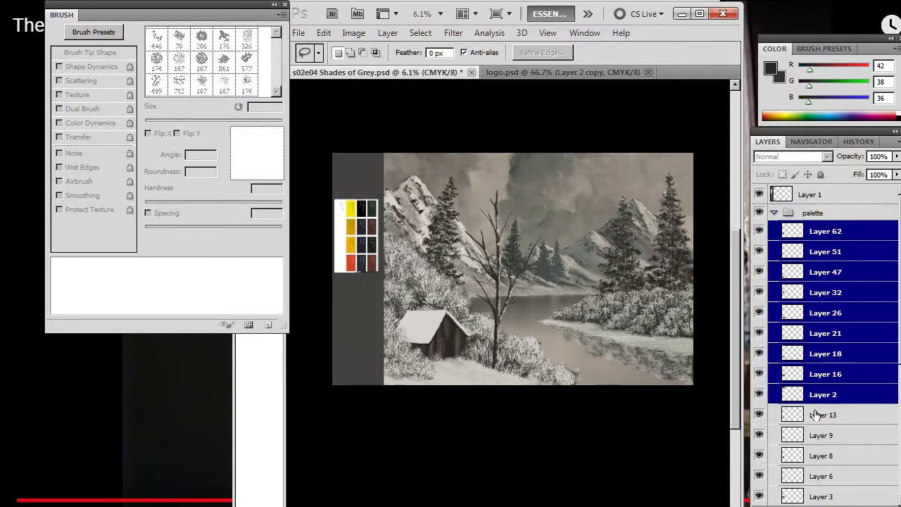
{"action": "scroll", "coordinate": [824, 217], "scroll_direction": "down", "scroll_amount": 1}
{"action": "mouse_move", "coordinate": [838, 212]}
{"action": "left_mouse_down"}
{"action": "mouse_move", "coordinate": [837, 200]}
{"action": "mouse_move", "coordinate": [812, 230]}
{"action": "mouse_move", "coordinate": [839, 218]}
{"action": "mouse_move", "coordinate": [835, 197]}
{"action": "left_mouse_up"}
{"action": "left_click", "coordinate": [777, 214]}
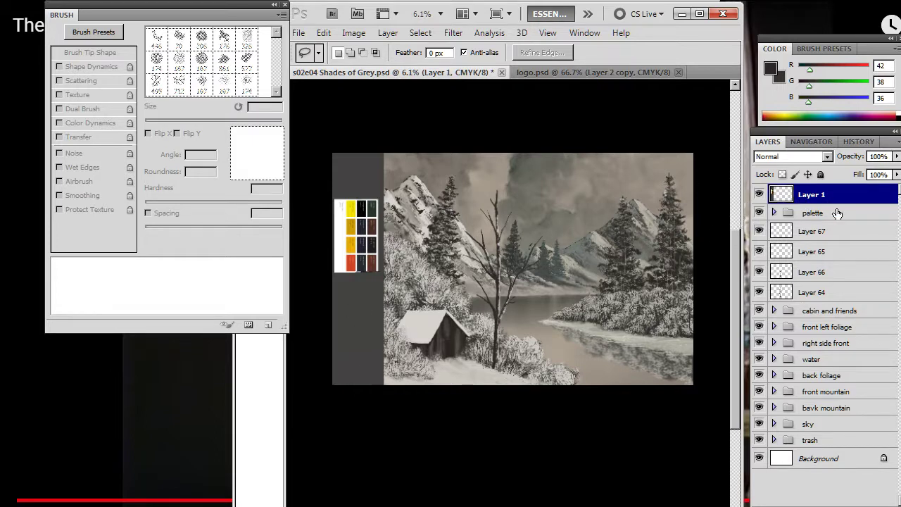
Put the signature on new Layer 68, move it toward the left edge, and fade it to about 45%
{"action": "key", "text": "ctrl+shift+alt+n"}
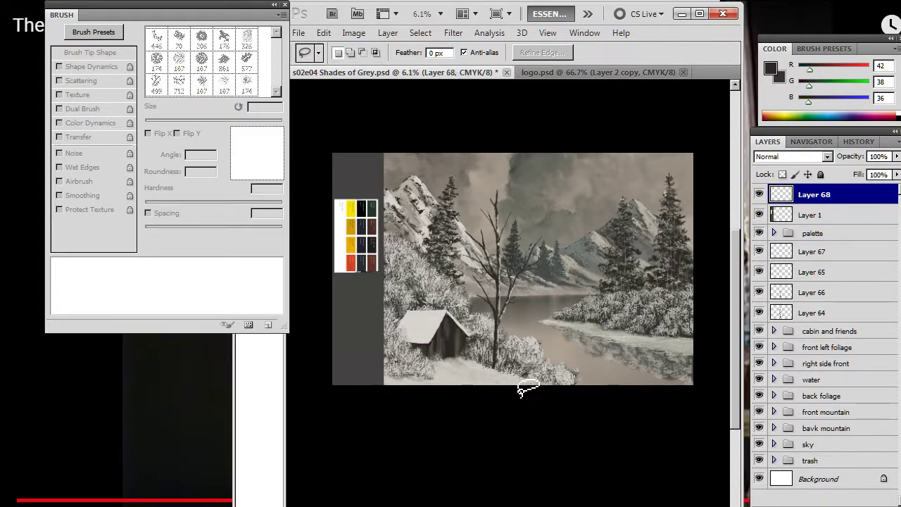
{"action": "key", "text": "v"}
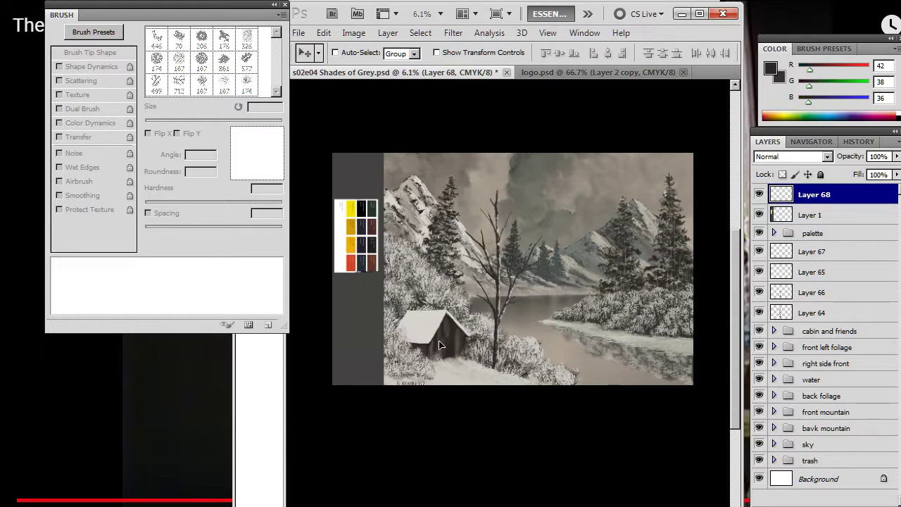
{"action": "key", "text": "z"}
{"action": "mouse_move", "coordinate": [407, 380]}
{"action": "left_mouse_down"}
{"action": "mouse_move", "coordinate": [493, 366]}
{"action": "mouse_move", "coordinate": [465, 345]}
{"action": "mouse_move", "coordinate": [439, 345]}
{"action": "left_mouse_up"}
{"action": "key", "text": "v"}
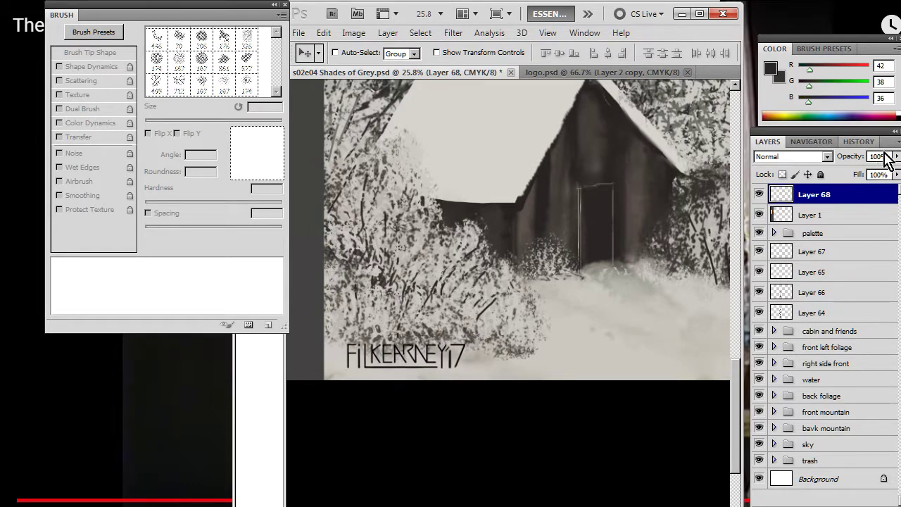
{"action": "left_click", "coordinate": [895, 156]}
{"action": "left_click_drag", "start_coordinate": [877, 172], "coordinate": [862, 175]}
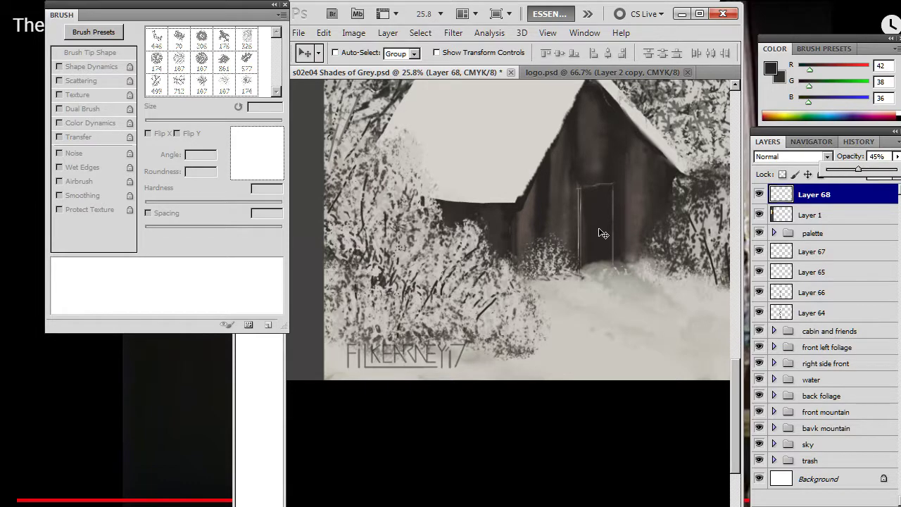
{"action": "key", "text": "l"}
Shrink the signature with Free Transform and nudge it left and down into the corner
{"action": "right_click", "coordinate": [474, 259]}
{"action": "left_click", "coordinate": [511, 363]}
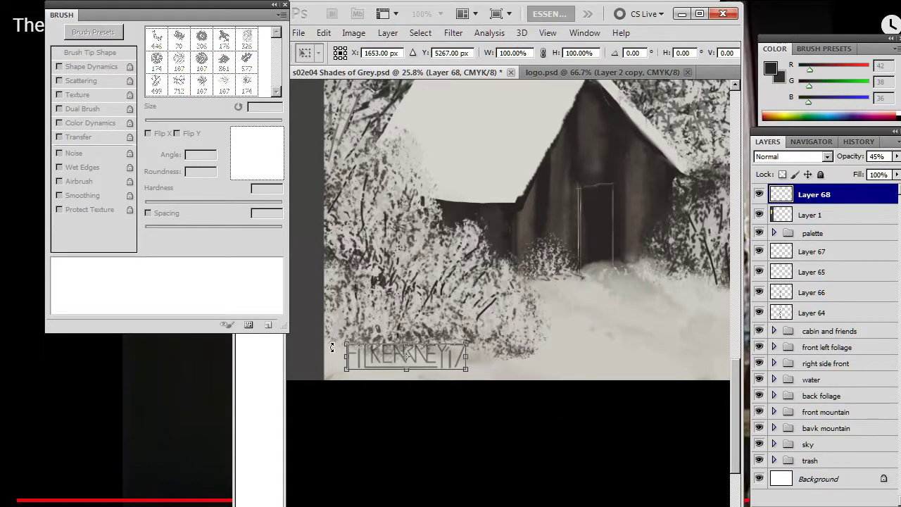
{"action": "left_click_drag", "start_coordinate": [348, 342], "coordinate": [365, 345]}
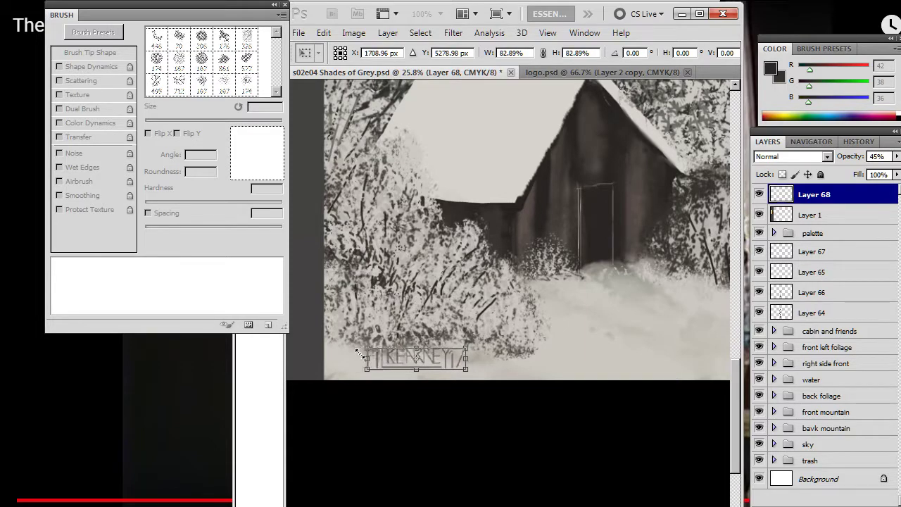
{"action": "key", "text": "Return"}
{"action": "key", "text": "v"}
{"action": "mouse_move", "coordinate": [458, 364]}
{"action": "left_mouse_down"}
{"action": "mouse_move", "coordinate": [489, 368]}
{"action": "mouse_move", "coordinate": [438, 372]}
{"action": "mouse_move", "coordinate": [446, 374]}
{"action": "mouse_move", "coordinate": [436, 385]}
{"action": "mouse_move", "coordinate": [507, 375]}
{"action": "mouse_move", "coordinate": [485, 376]}
{"action": "mouse_move", "coordinate": [476, 407]}
{"action": "left_mouse_up"}
Transform the signature flatter and narrower, then lower Layer 68's opacity to 26%
{"action": "key", "text": "l"}
{"action": "right_click", "coordinate": [407, 296]}
{"action": "left_click", "coordinate": [468, 400]}
{"action": "key", "text": "Return"}
{"action": "key", "text": "v"}
{"action": "key", "text": "z"}
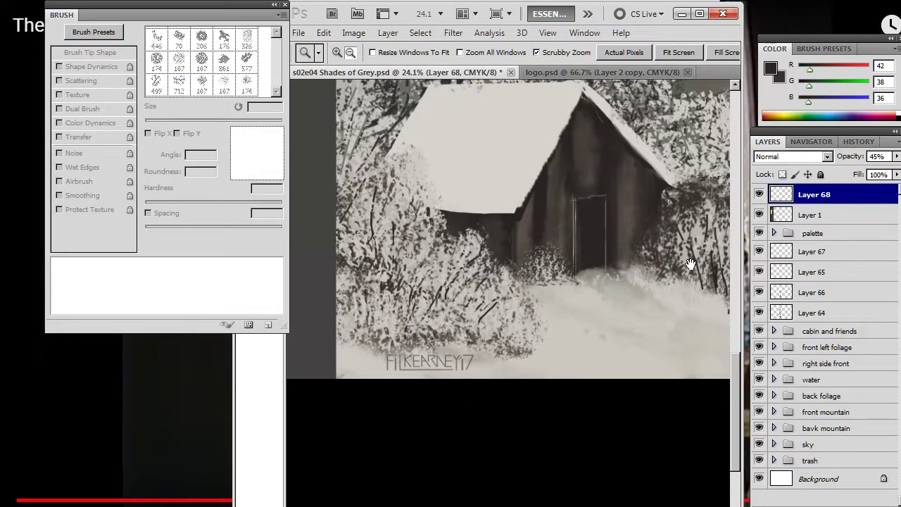
{"action": "left_click", "coordinate": [897, 156]}
{"action": "left_click_drag", "start_coordinate": [892, 176], "coordinate": [851, 176]}
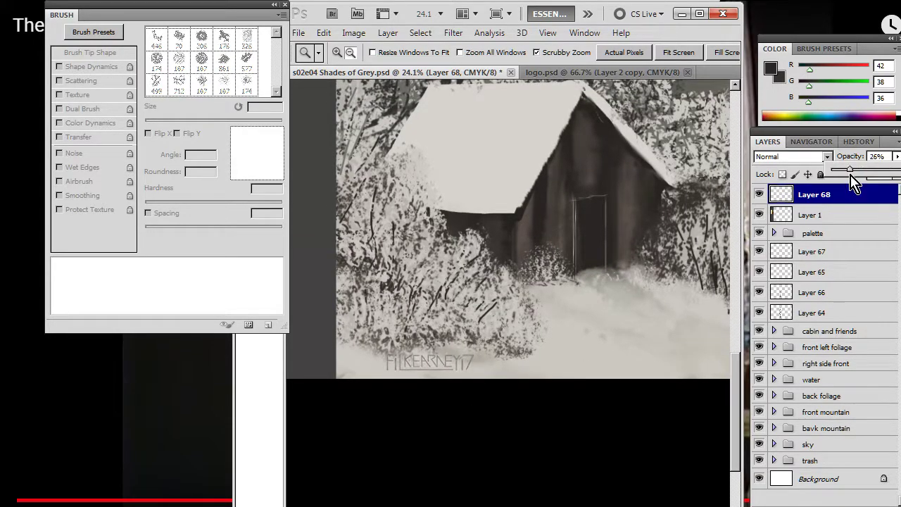